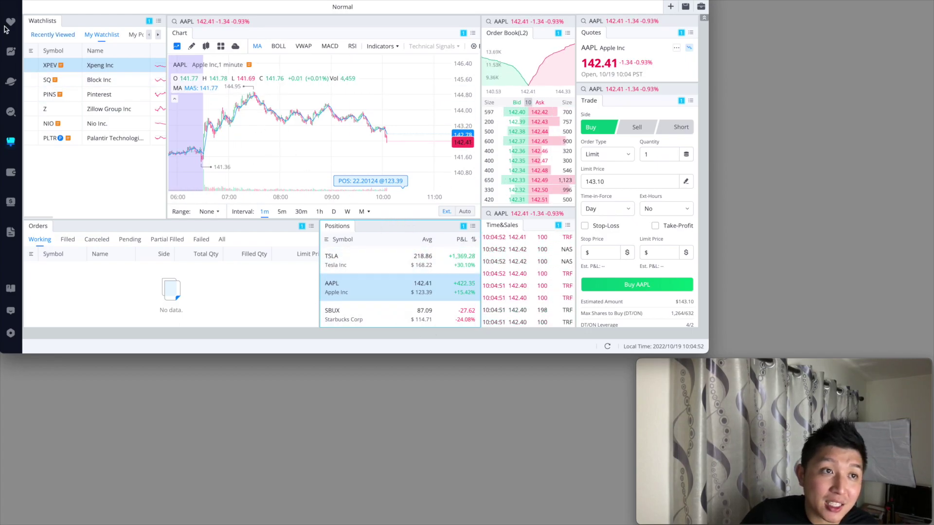
pyautogui.click(11, 51)
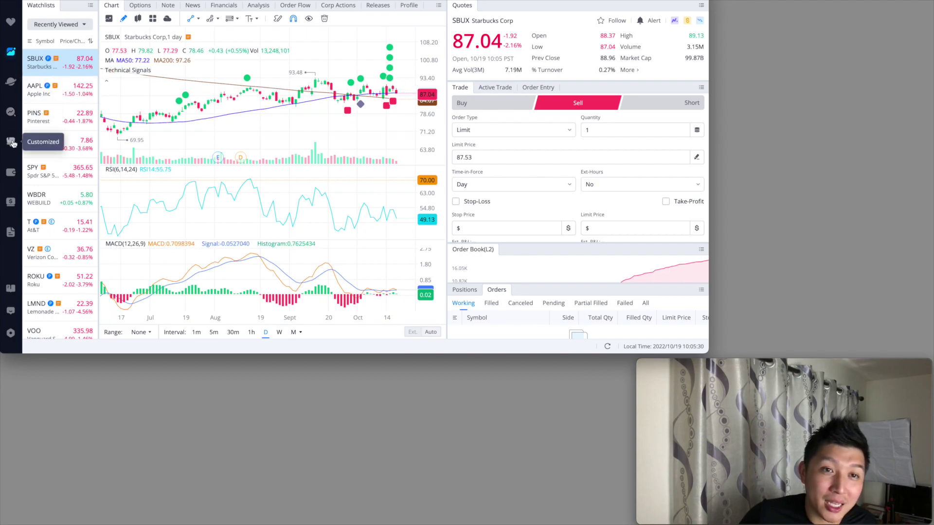
pyautogui.click(12, 141)
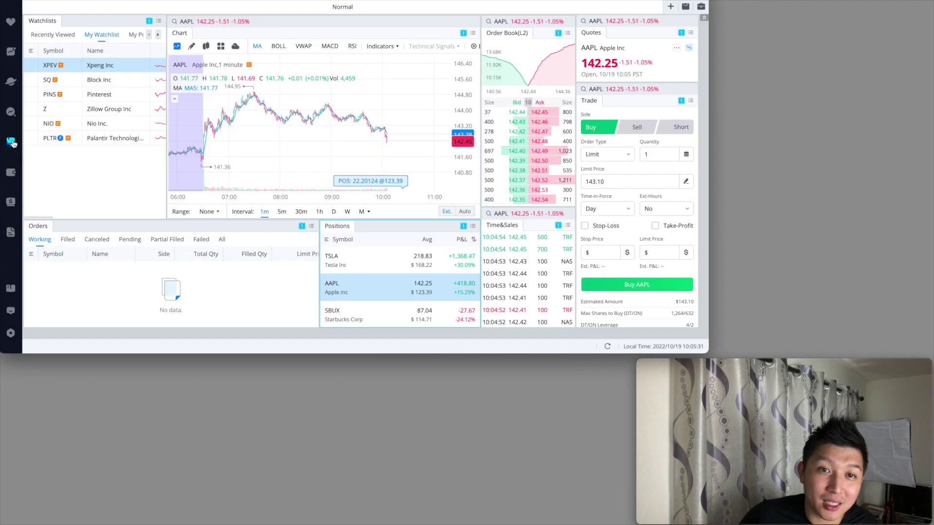
# Step: Open the Close by Stop Loss/Take Profit form for the 22-share AAPL position
pyautogui.rightClick(359, 284)
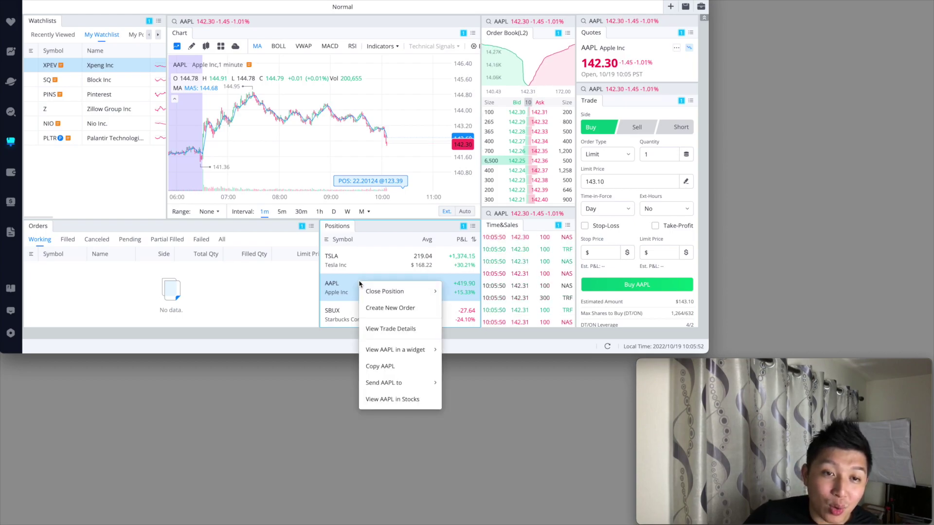
pyautogui.moveTo(379, 291)
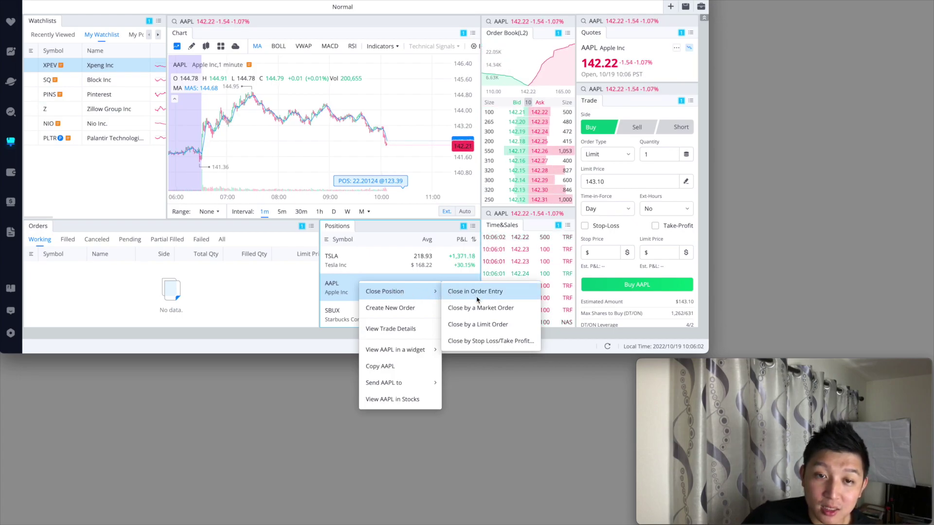
pyautogui.click(482, 346)
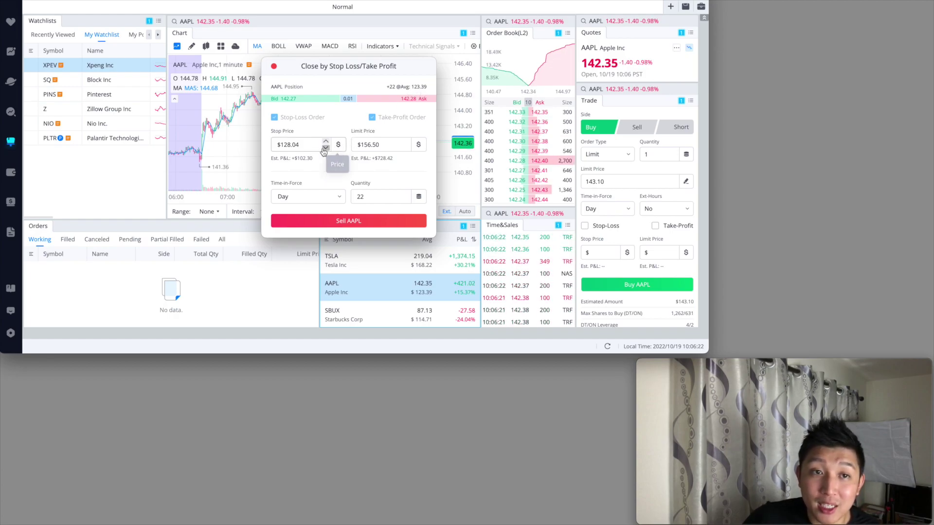
# Step: Replace the 128.04 stop price with $110.00 and choose a quantity of 1
pyautogui.click(304, 146)
pyautogui.click(263, 146)
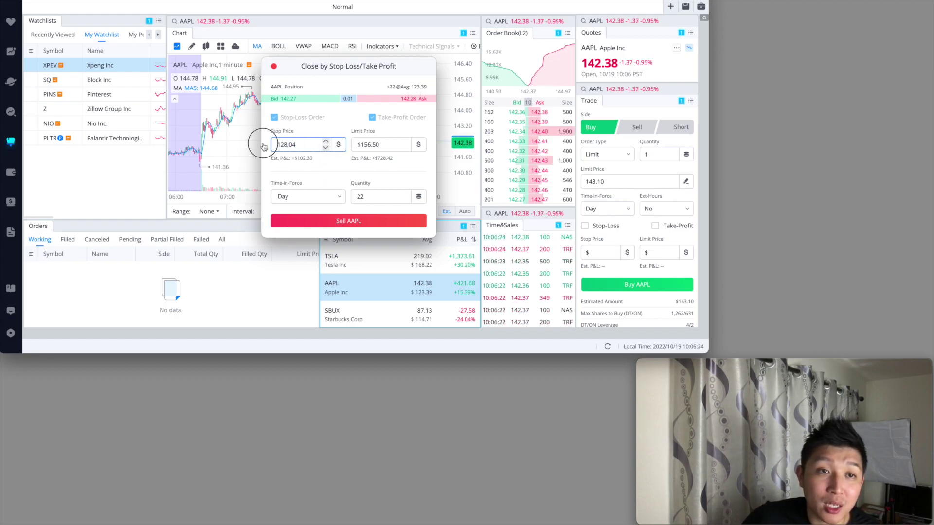
pyautogui.doubleClick(302, 146)
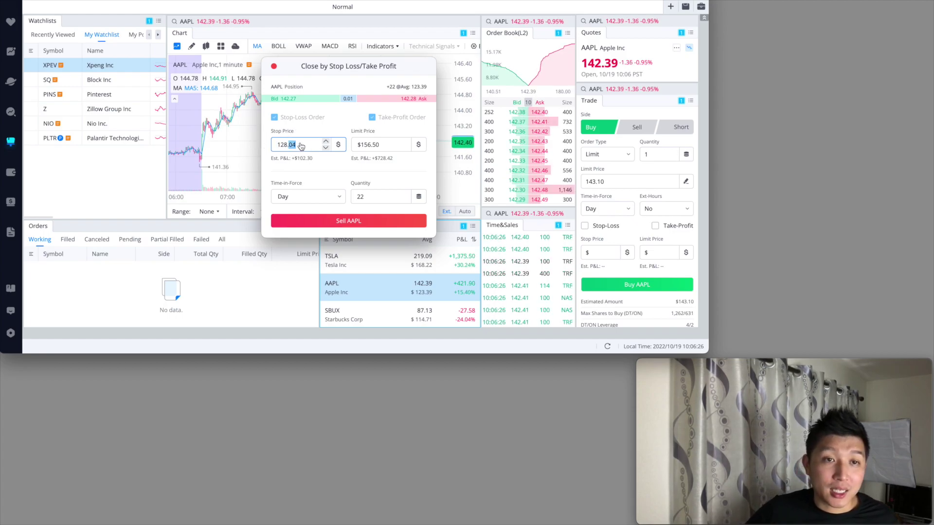
pyautogui.tripleClick(284, 144)
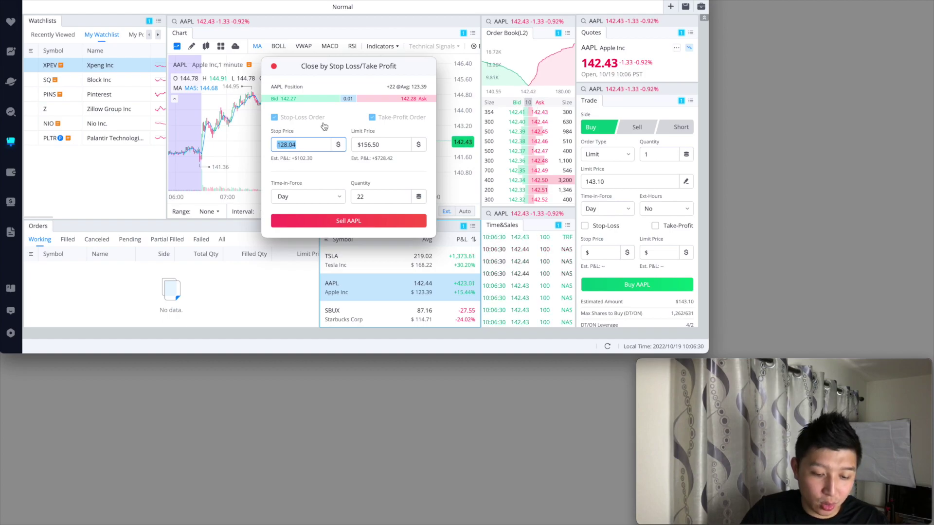
pyautogui.write('110')
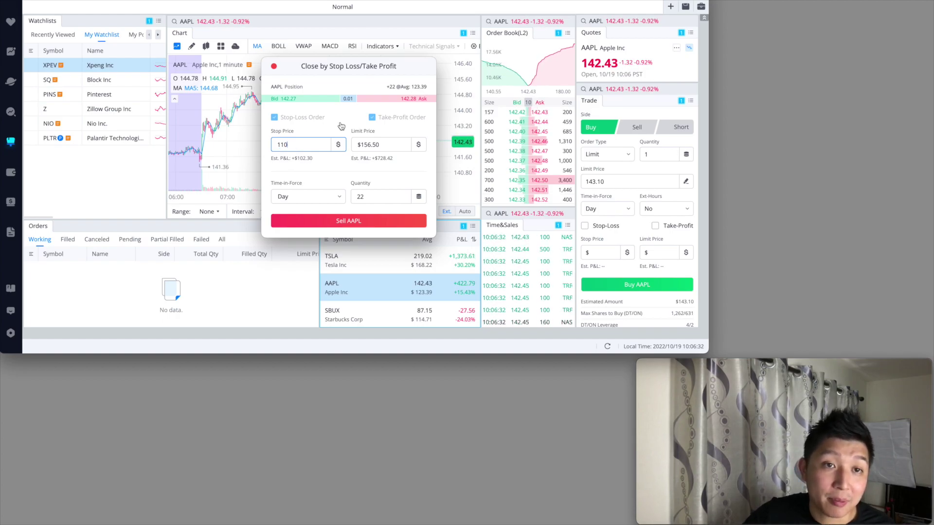
pyautogui.click(341, 127)
pyautogui.click(296, 145)
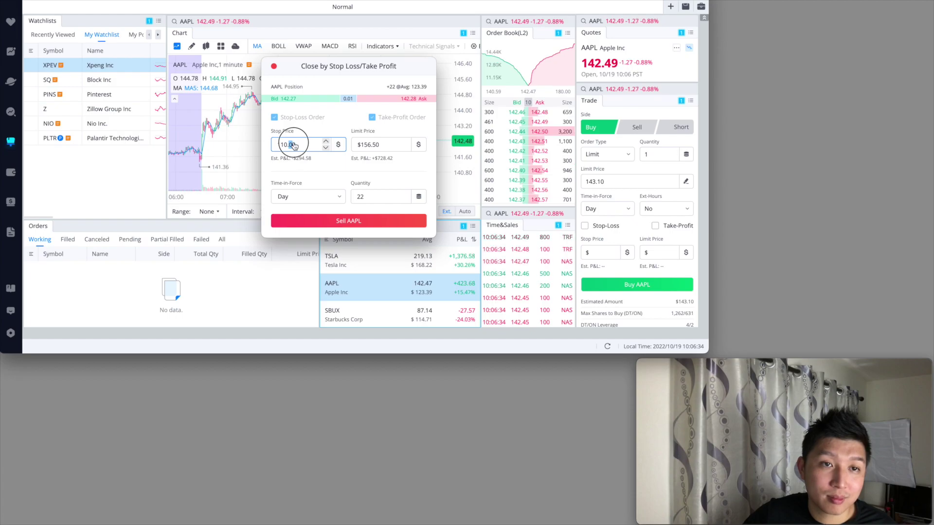
pyautogui.doubleClick(295, 146)
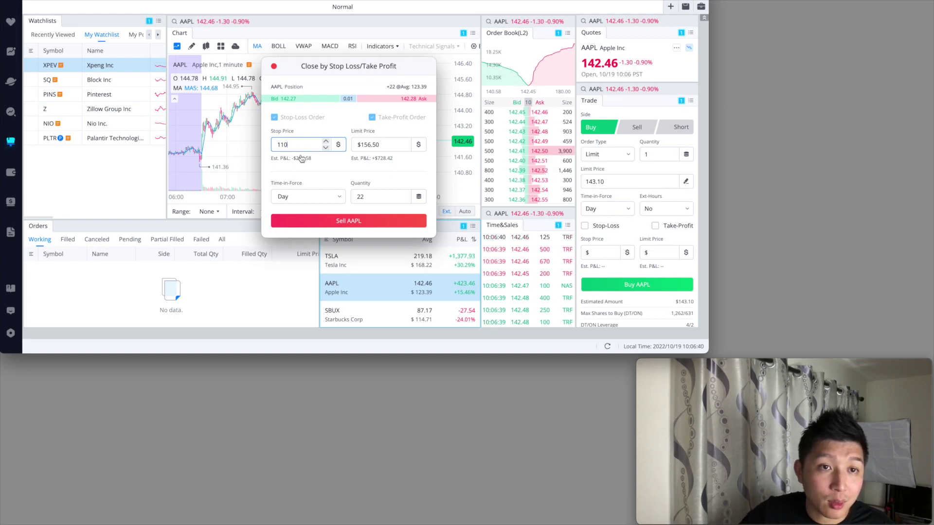
pyautogui.click(341, 179)
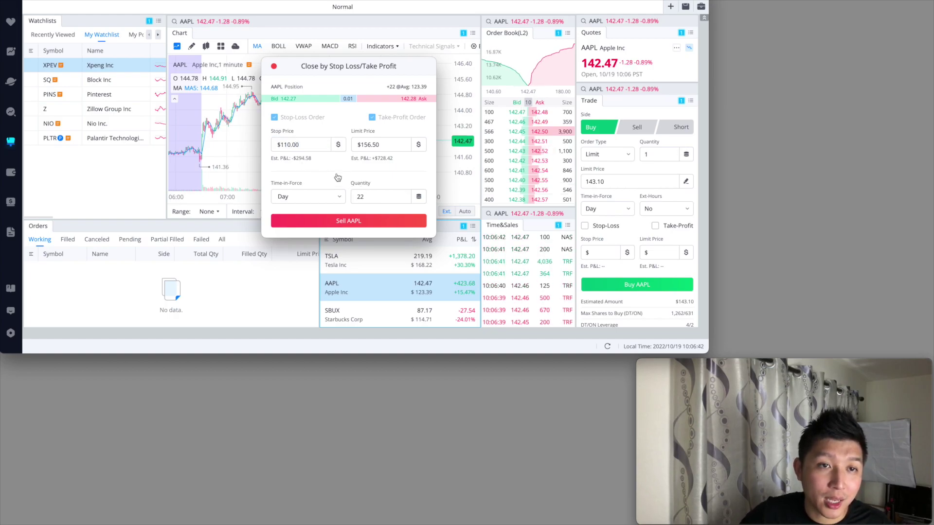
pyautogui.click(386, 200)
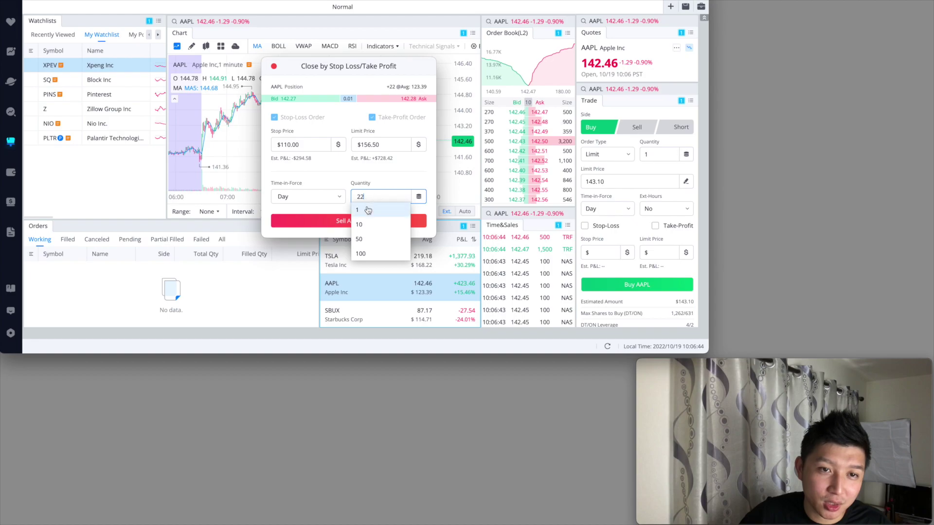
pyautogui.click(353, 208)
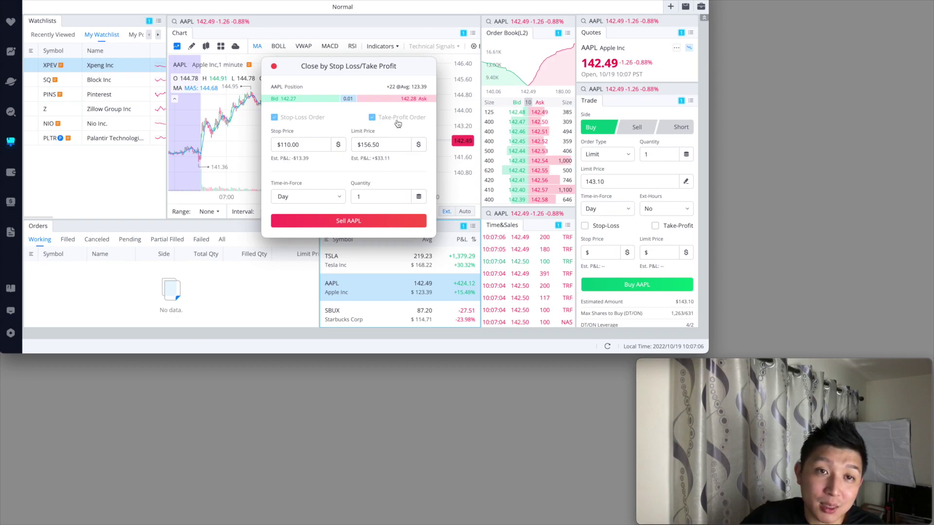
# Step: Change the take-profit limit price to $170.00, after first trying $133.00
pyautogui.click(383, 146)
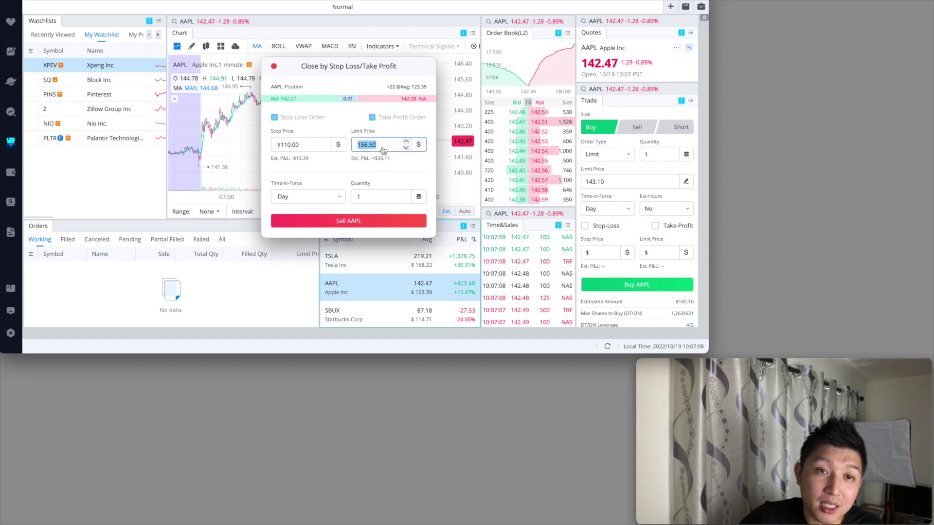
pyautogui.write('133')
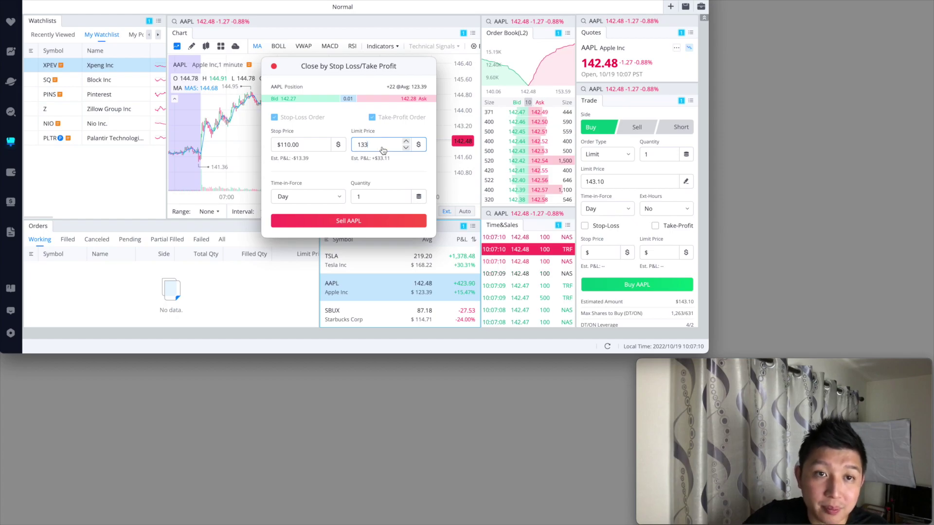
pyautogui.click(391, 134)
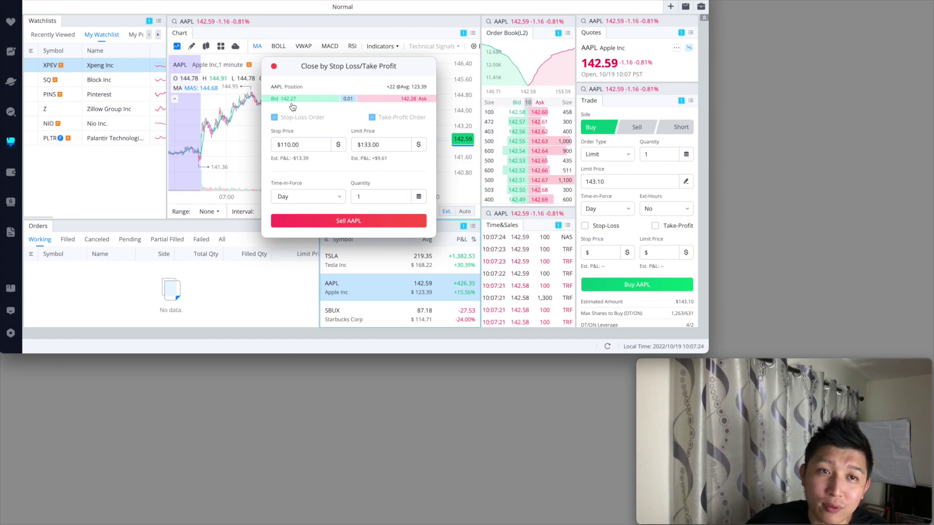
pyautogui.click(387, 146)
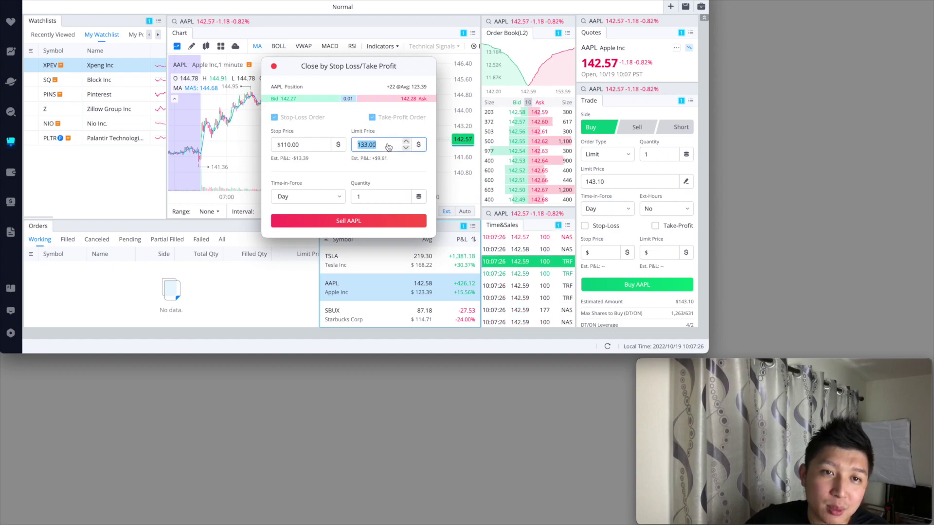
pyautogui.write('1')
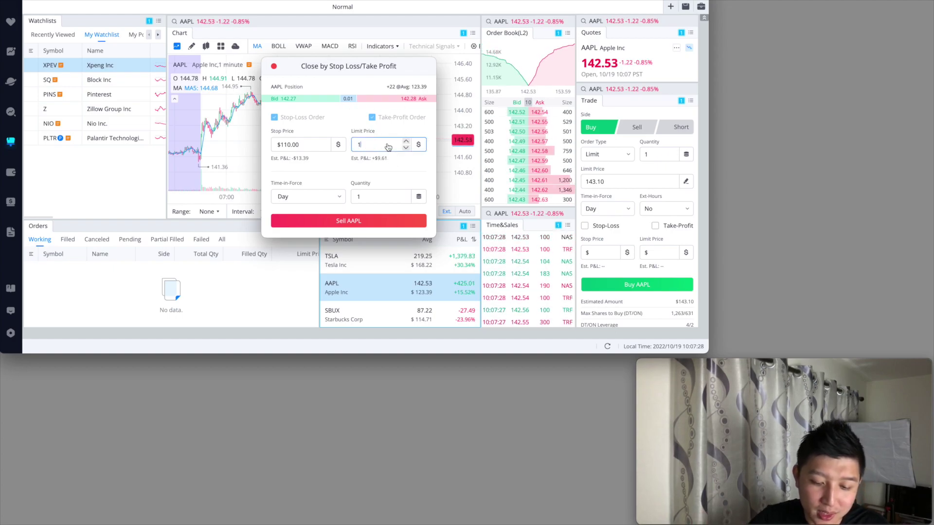
pyautogui.write('70')
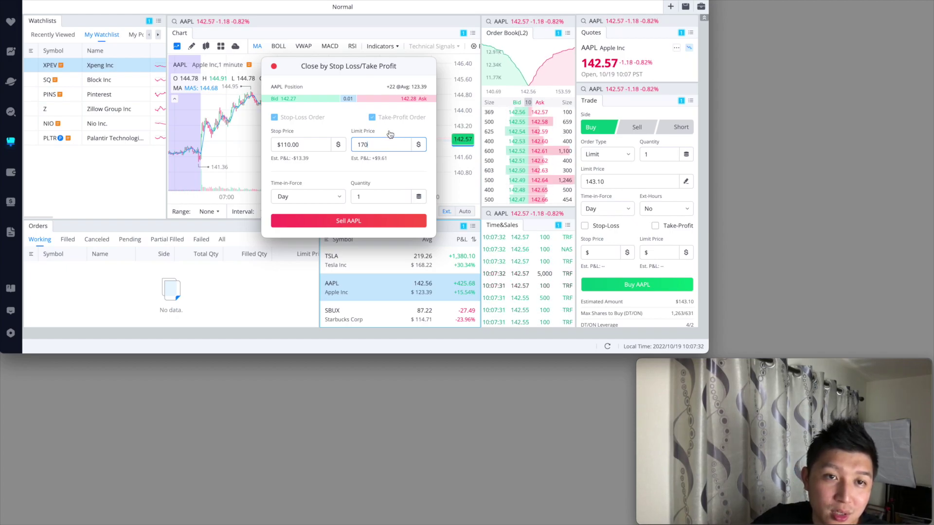
pyautogui.click(389, 134)
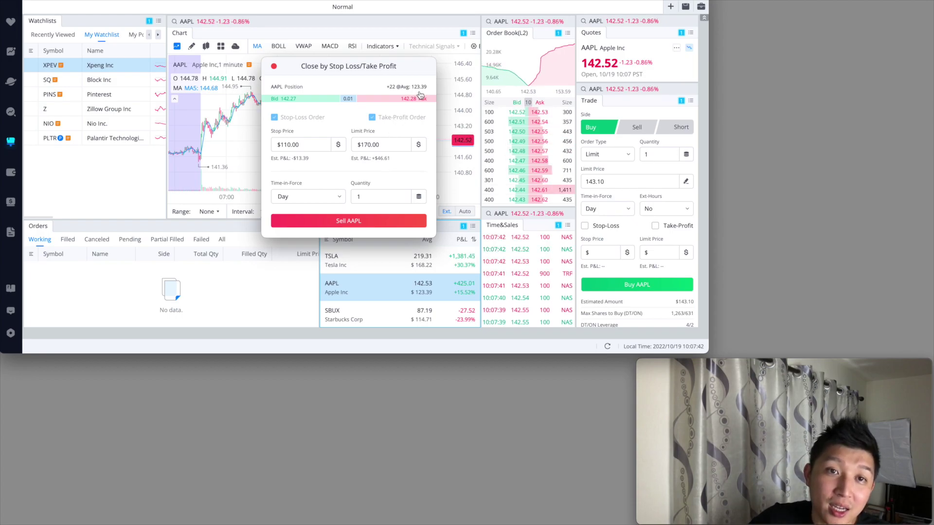
# Step: Re-enter a quantity of 1 and show the stop price as a percentage offset
pyautogui.click(359, 198)
pyautogui.write('1')
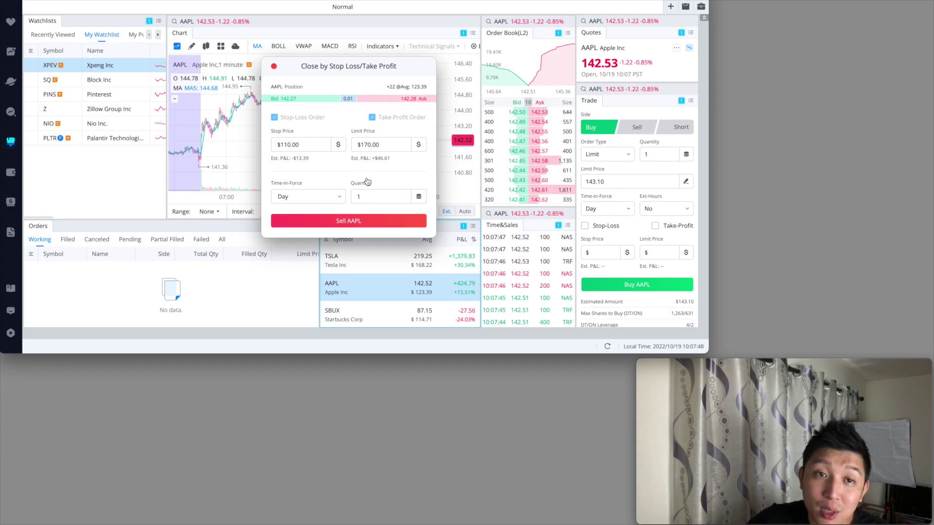
pyautogui.click(338, 146)
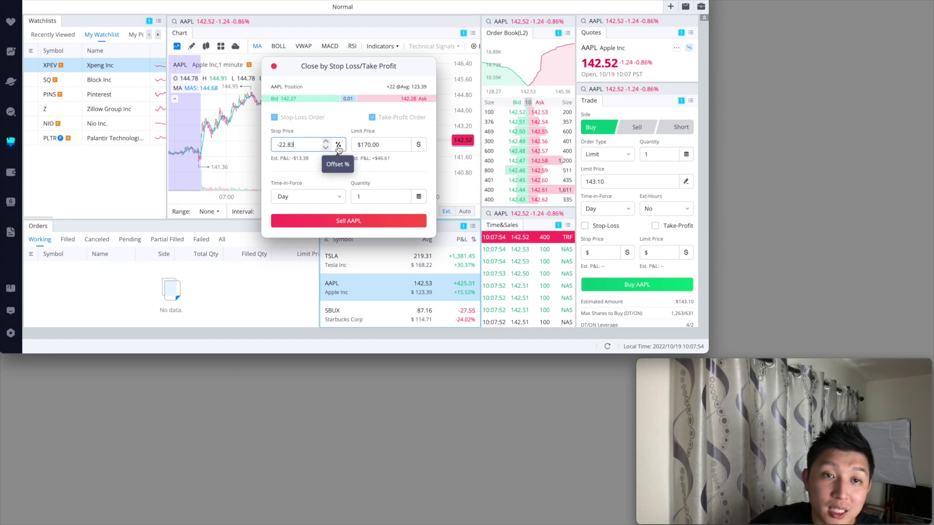
# Step: Switch the limit to a percentage and set the stop-loss offset to -40%, after trying -10%
pyautogui.click(418, 146)
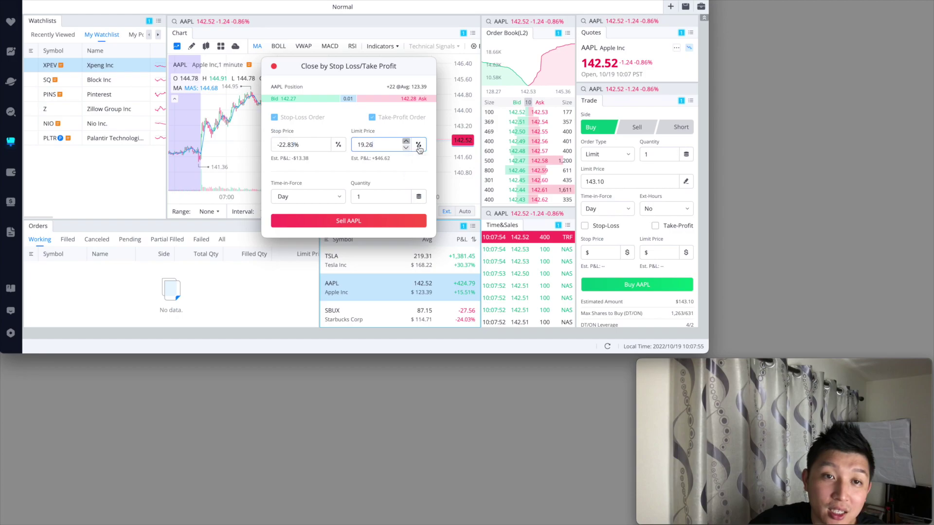
pyautogui.doubleClick(302, 150)
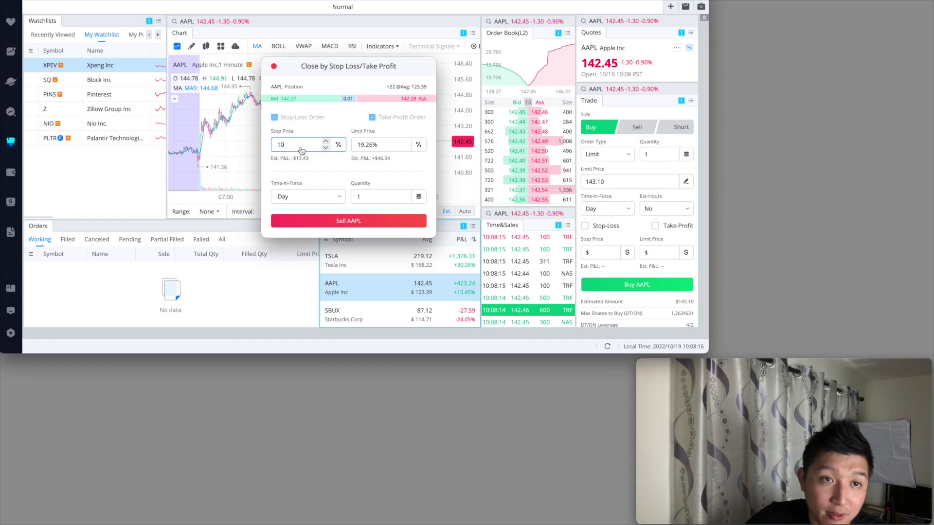
pyautogui.write('-10')
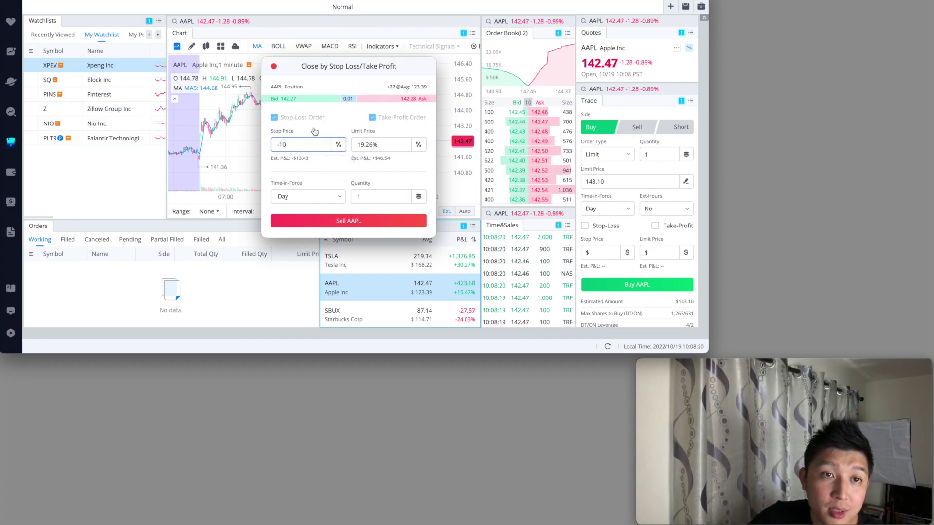
pyautogui.click(316, 132)
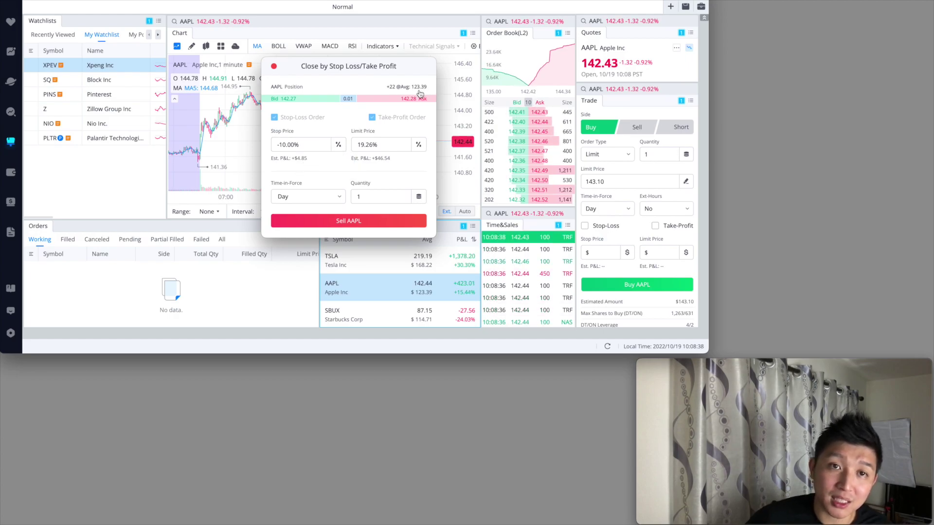
pyautogui.click(306, 146)
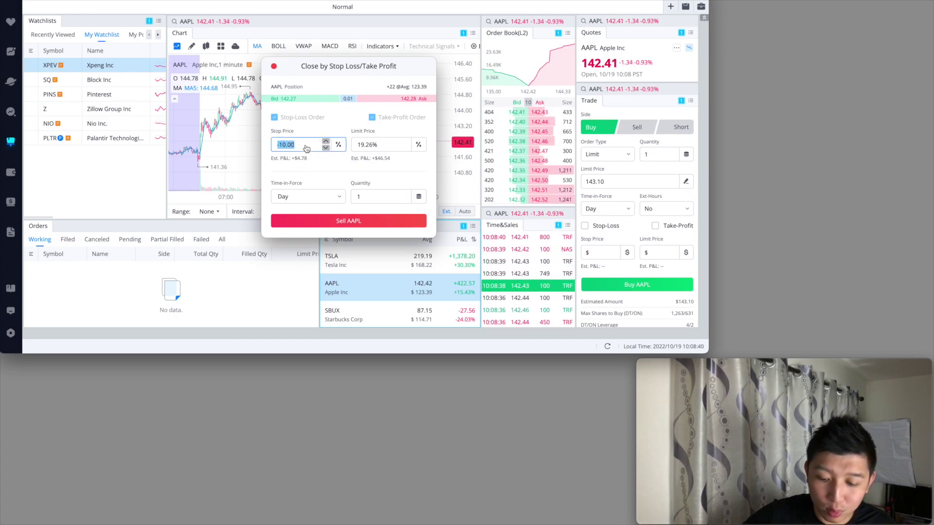
pyautogui.write('1')
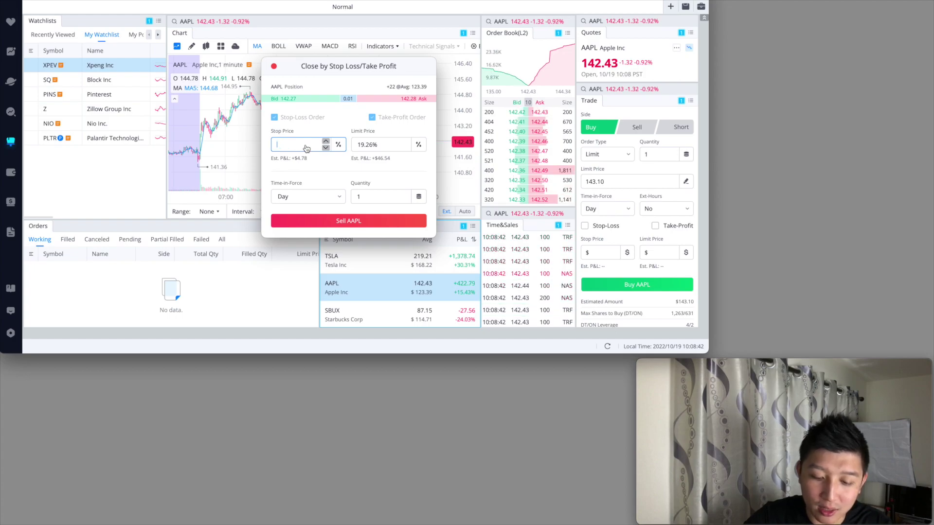
pyautogui.press('BackSpace')
pyautogui.write('40')
pyautogui.doubleClick(298, 144)
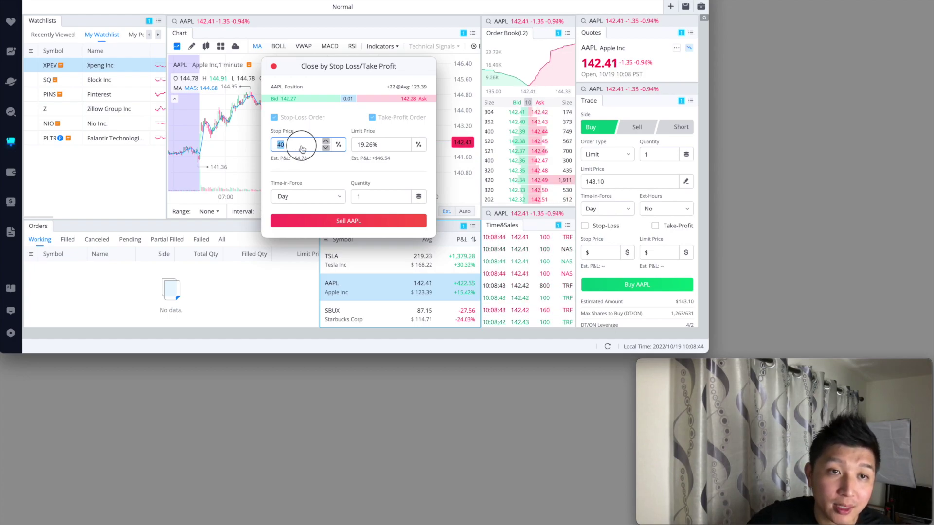
pyautogui.write('-40')
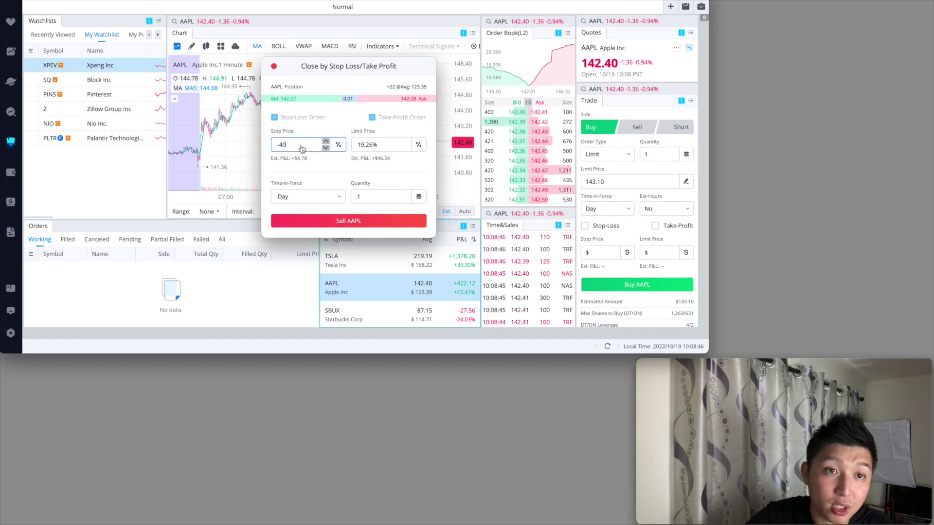
pyautogui.click(301, 169)
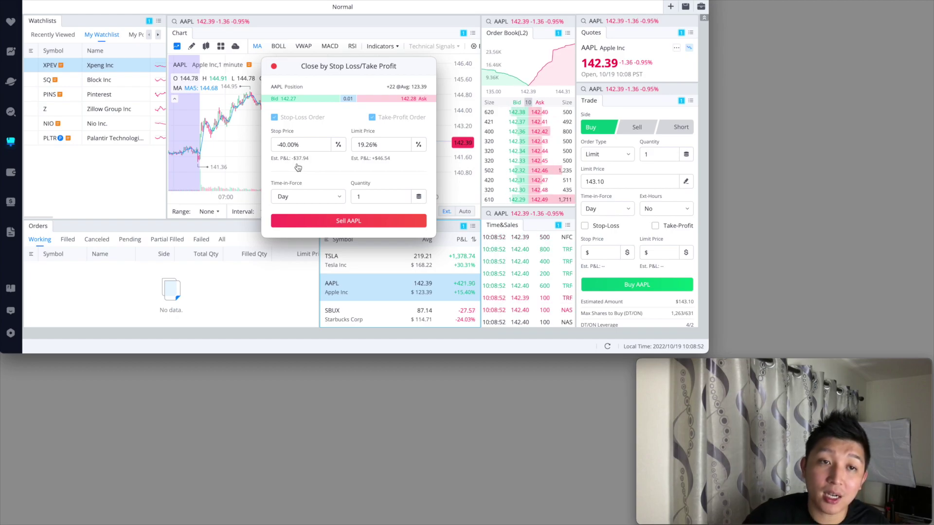
# Step: Set the take-profit limit offset to 10% (est. +$33.26)
pyautogui.click(379, 148)
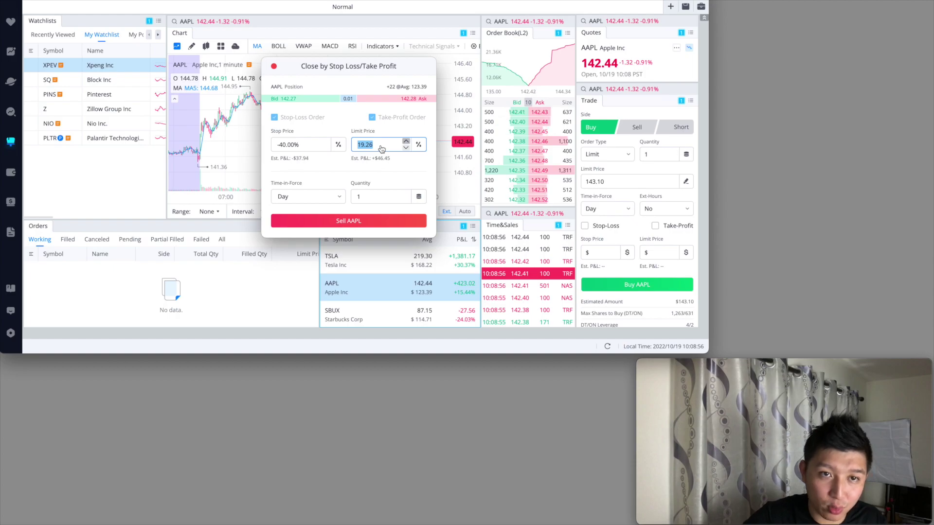
pyautogui.write('10')
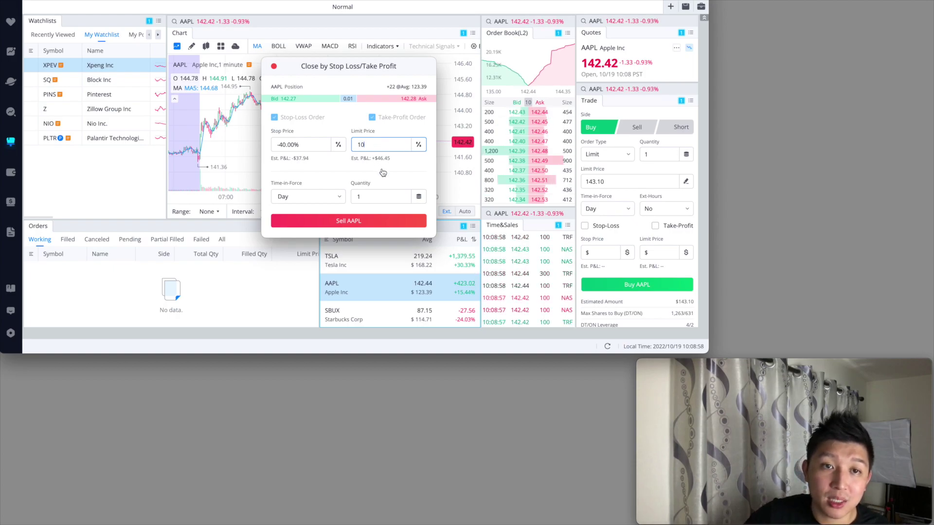
pyautogui.click(383, 172)
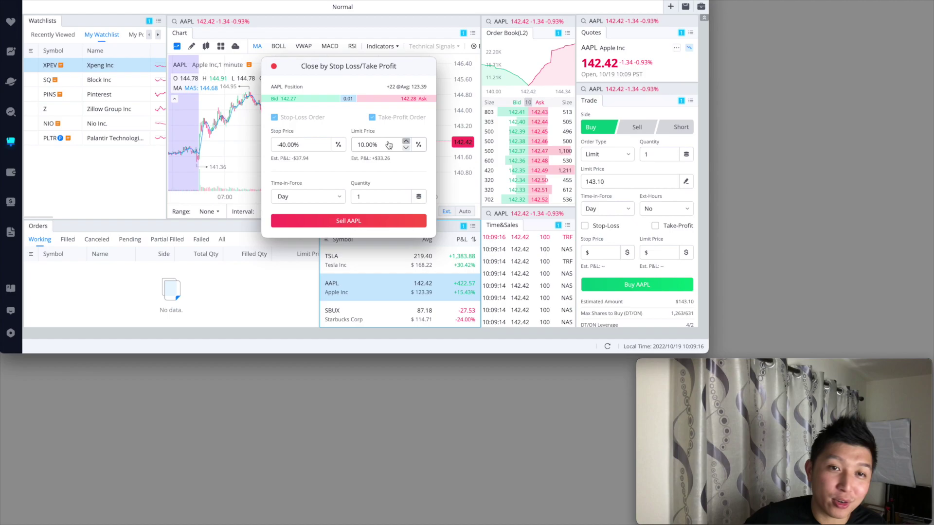
pyautogui.click(328, 145)
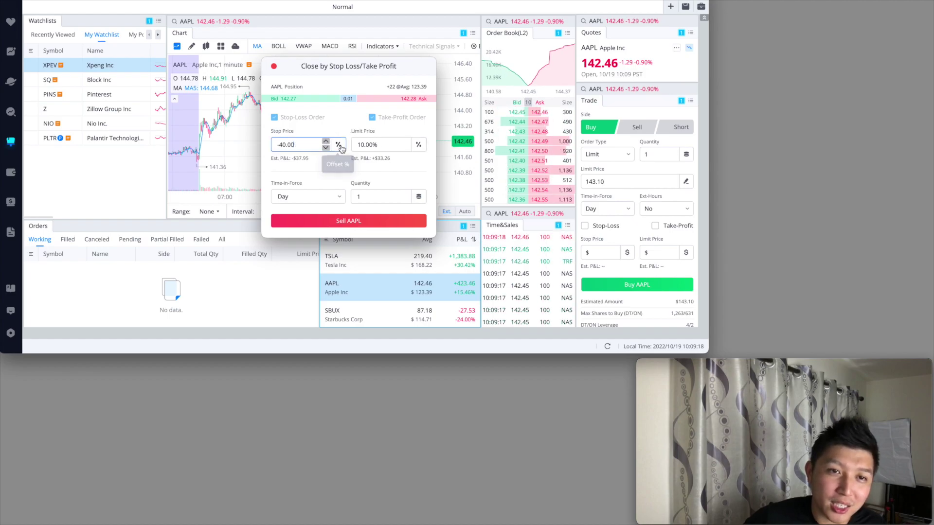
# Step: Switch the prices back to dollars and change the stop price from 85.44 to $80.00
pyautogui.click(418, 144)
pyautogui.click(304, 147)
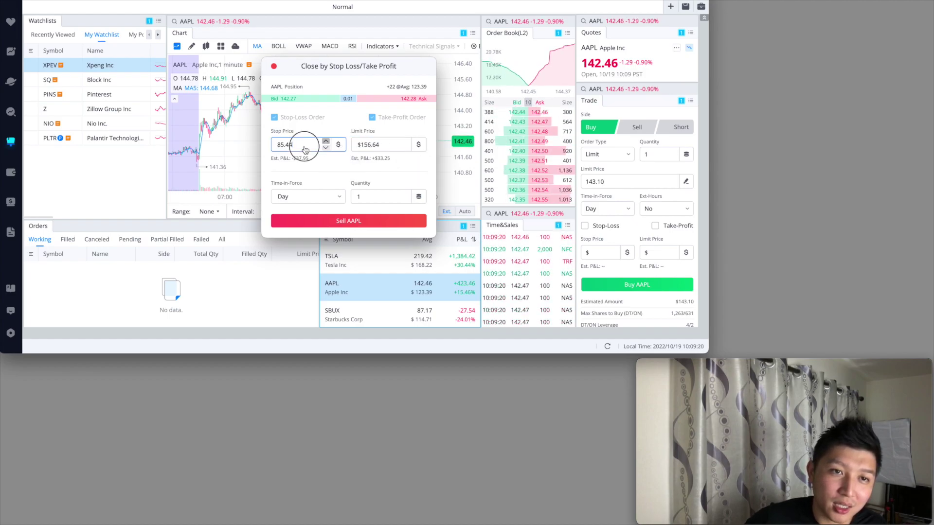
pyautogui.doubleClick(305, 150)
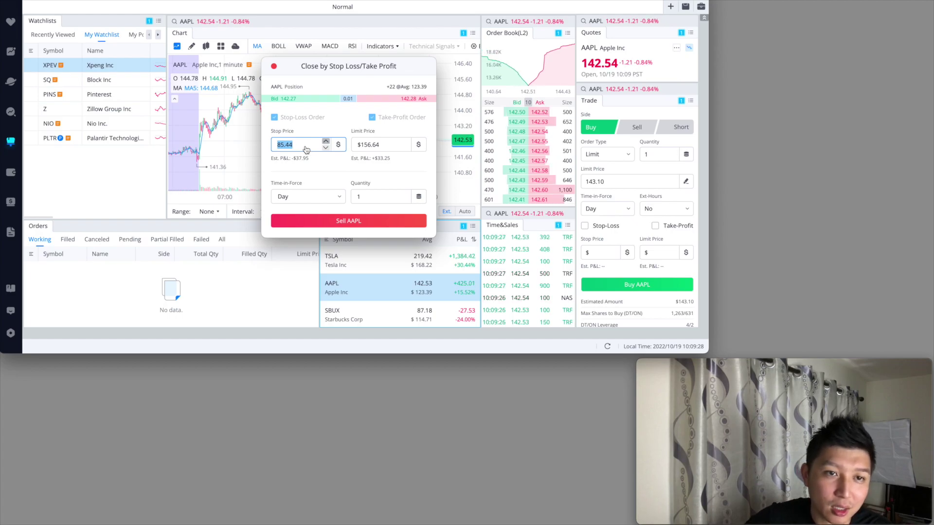
pyautogui.press('BackSpace')
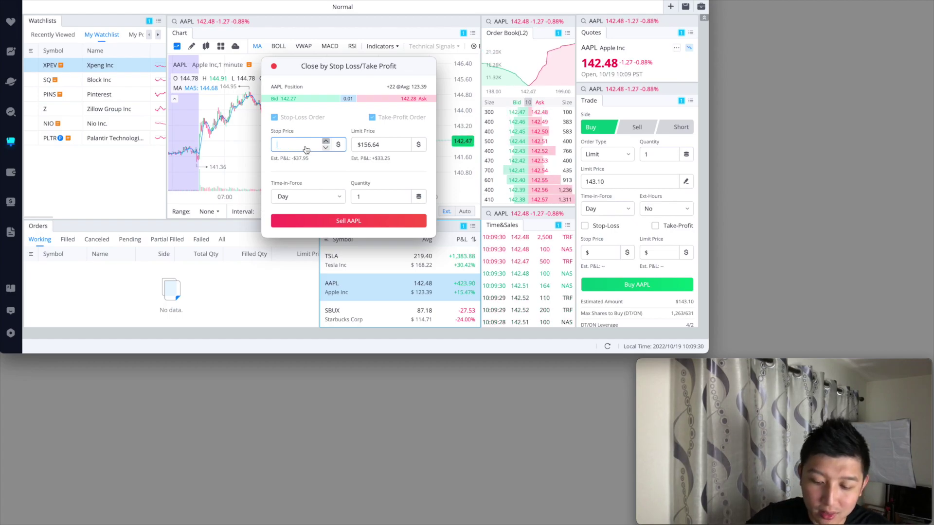
pyautogui.write('80')
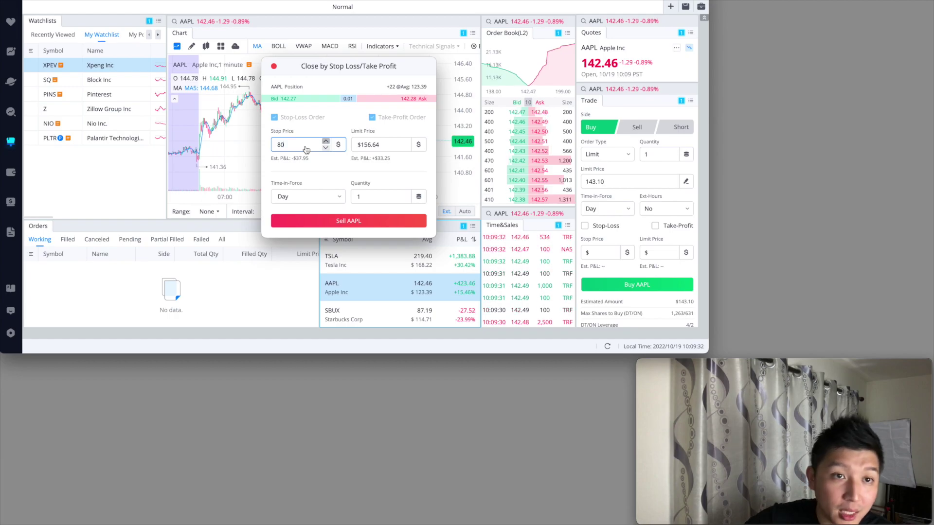
pyautogui.click(310, 131)
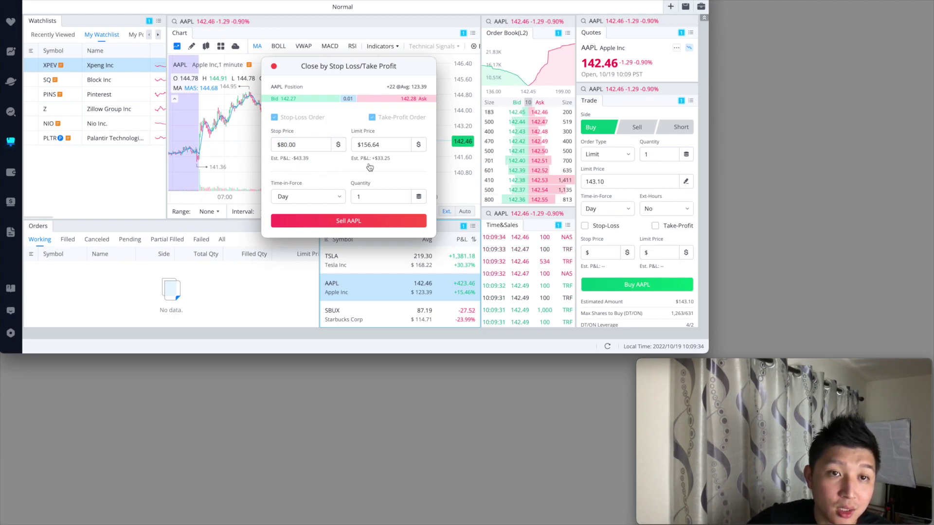
# Step: Change the take-profit limit from 156.64 to $170.00 and submit the sell orders for confirmation
pyautogui.click(383, 145)
pyautogui.doubleClick(383, 145)
pyautogui.write('1')
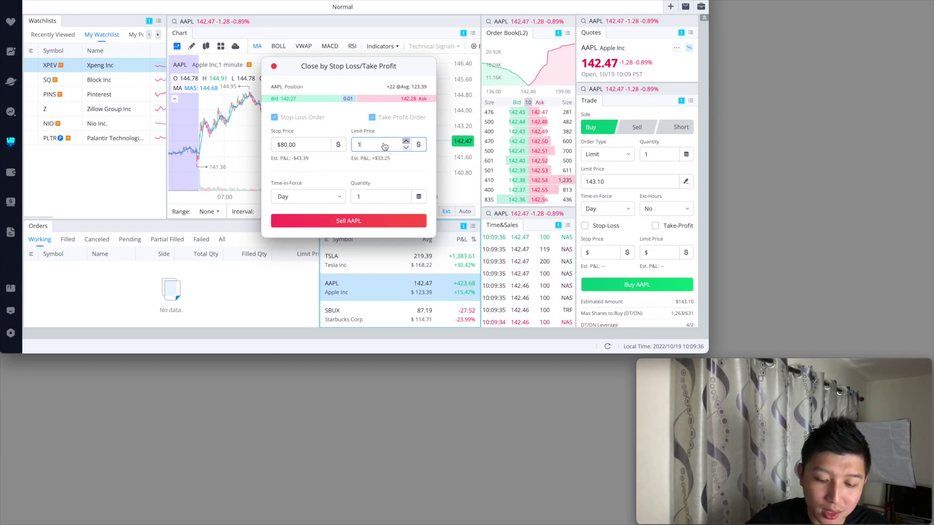
pyautogui.write('70')
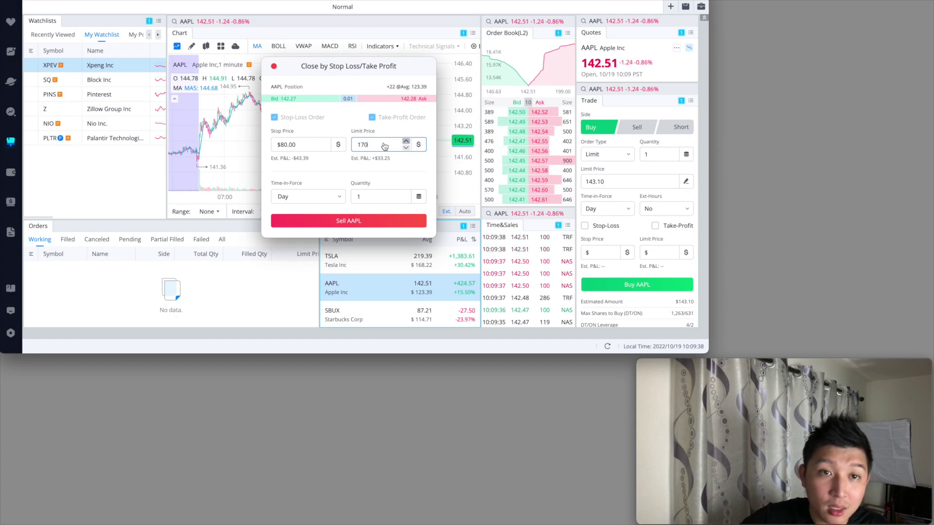
pyautogui.click(358, 164)
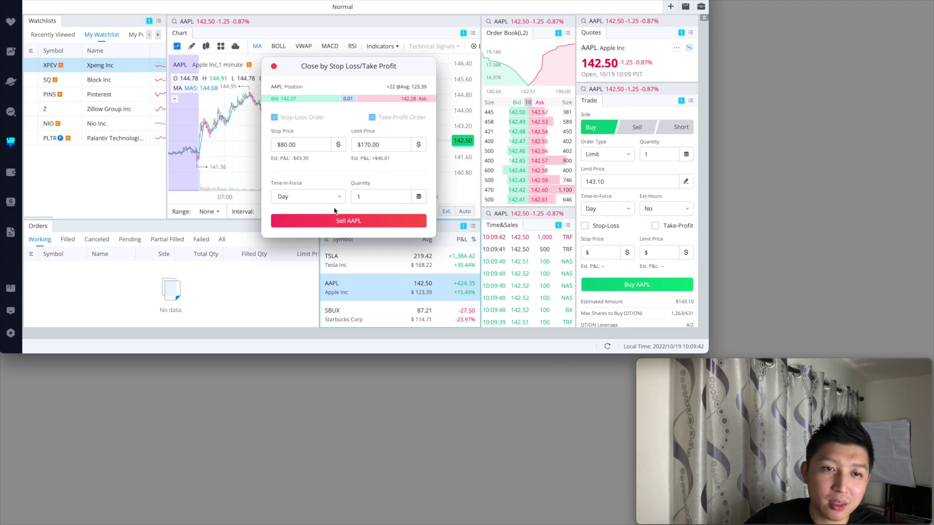
pyautogui.click(366, 223)
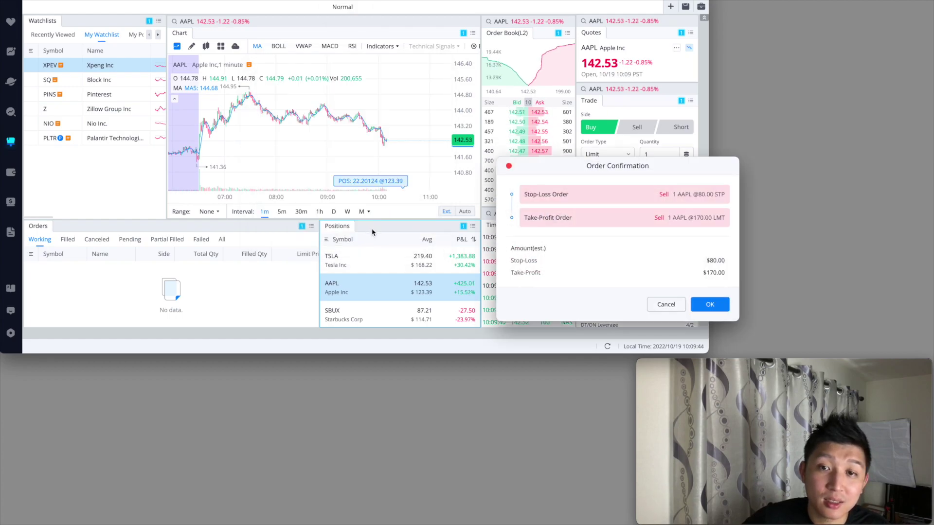
# Step: Review the $80.00 stop-loss and $170.00 take-profit sell orders and confirm them
pyautogui.moveTo(666, 168); pyautogui.dragTo(546, 161)
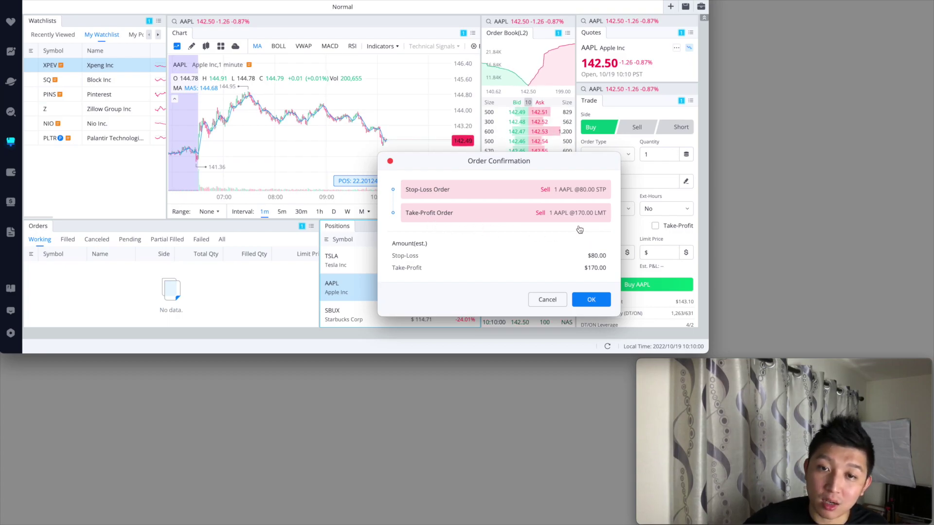
pyautogui.click(604, 304)
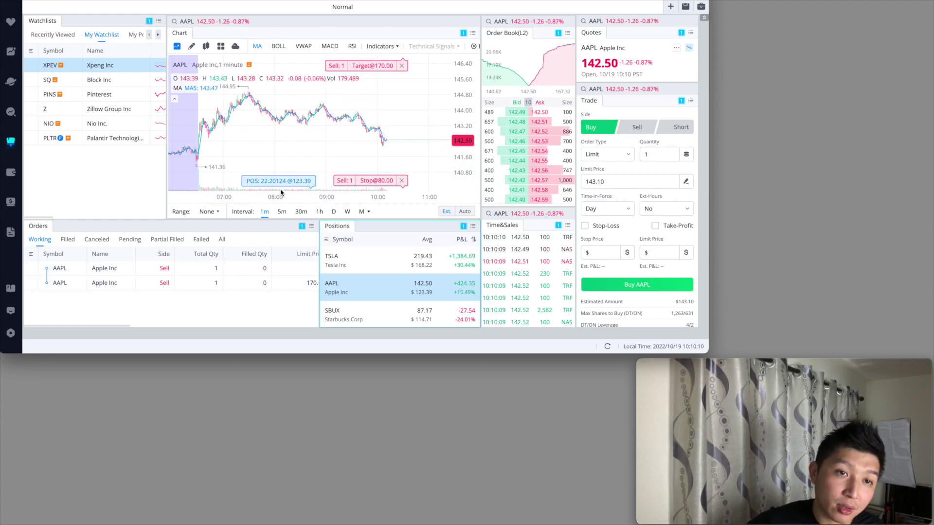
# Step: Review the Orders columns and compress the chart's price scale to about 38–243
pyautogui.hscroll(5, 241, 284)
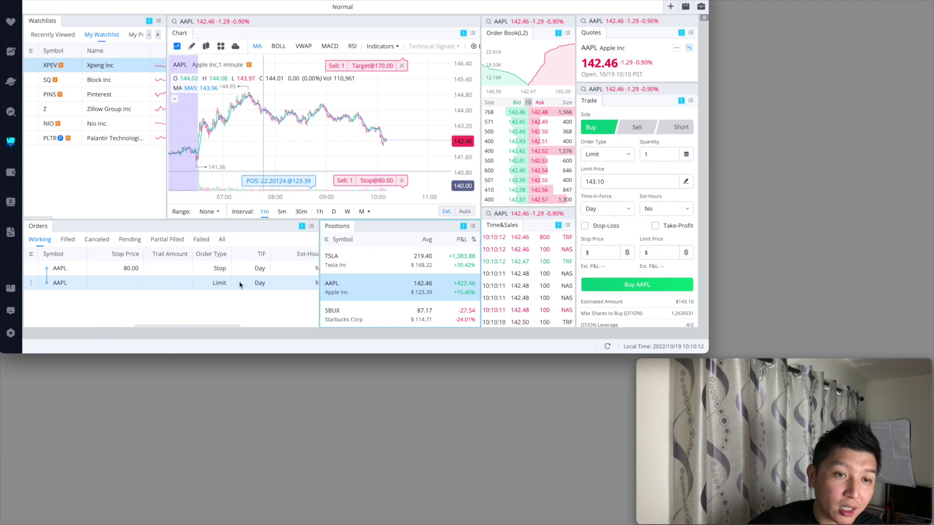
pyautogui.hscroll(5, 263, 283)
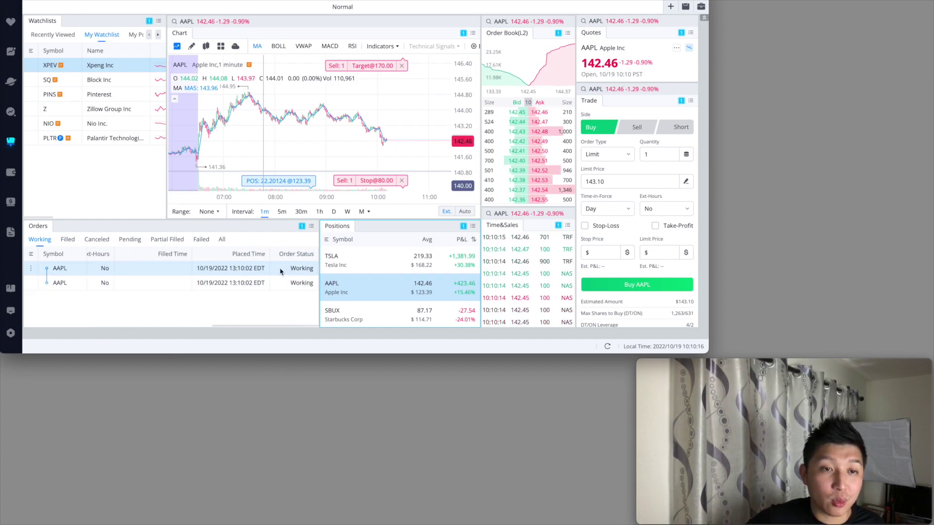
pyautogui.hscroll(-8, 280, 271)
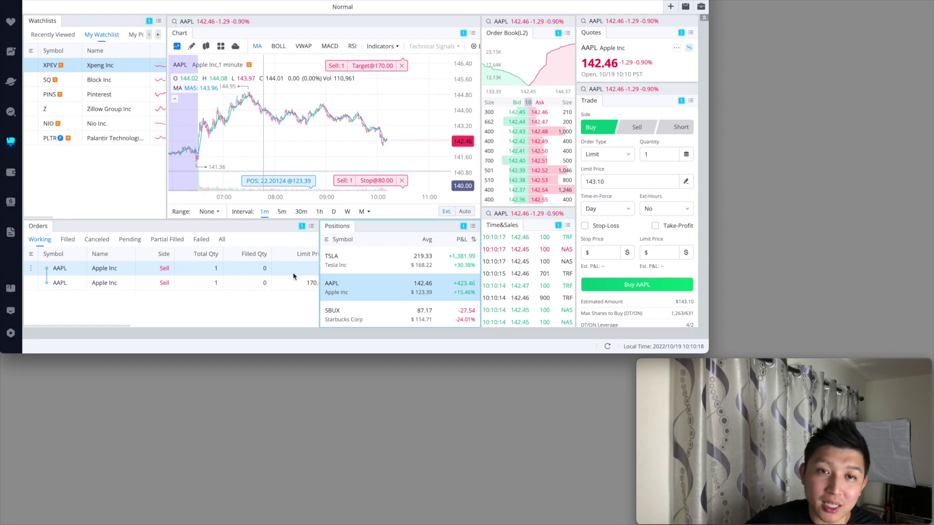
pyautogui.moveTo(467, 77); pyautogui.dragTo(466, 123)
pyautogui.moveTo(468, 85); pyautogui.dragTo(467, 129)
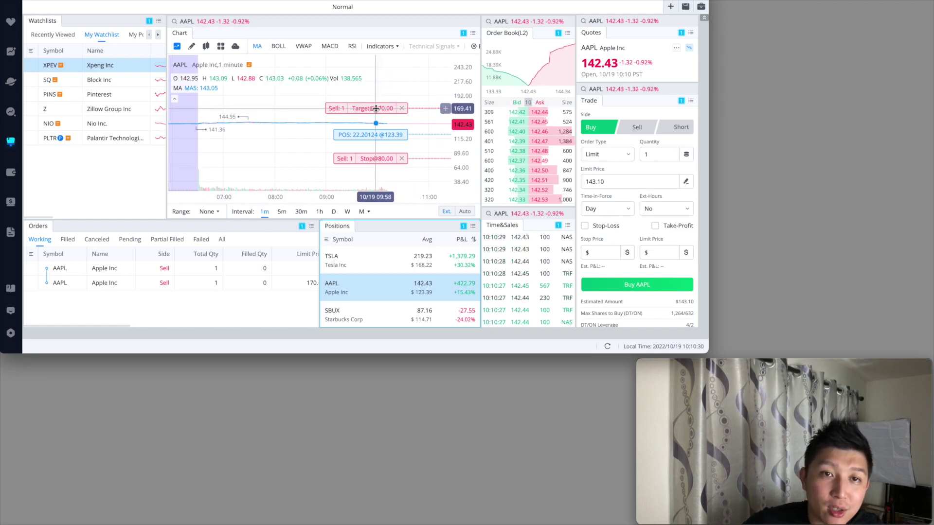
pyautogui.moveTo(376, 109); pyautogui.dragTo(376, 112)
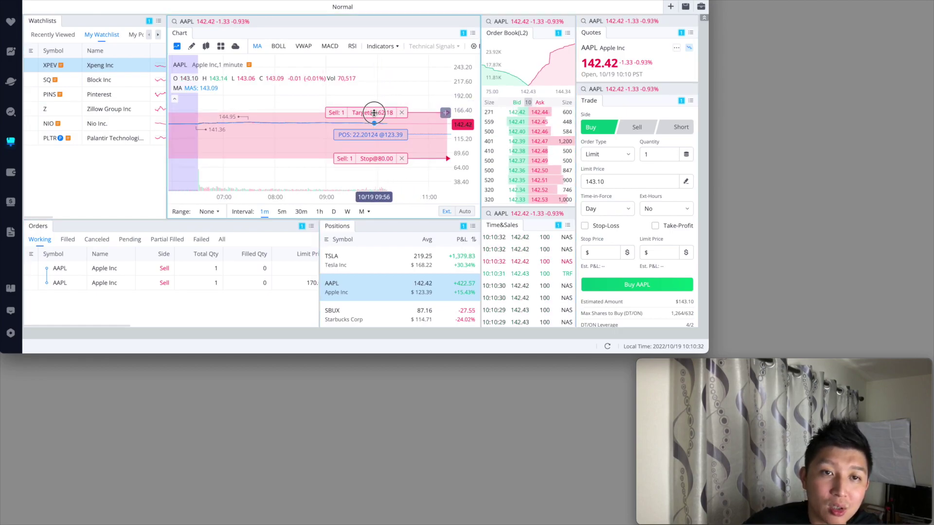
# Step: Drag the chart's Target line down to 155.23 and confirm the modified take-profit order
pyautogui.moveTo(369, 113); pyautogui.dragTo(368, 115)
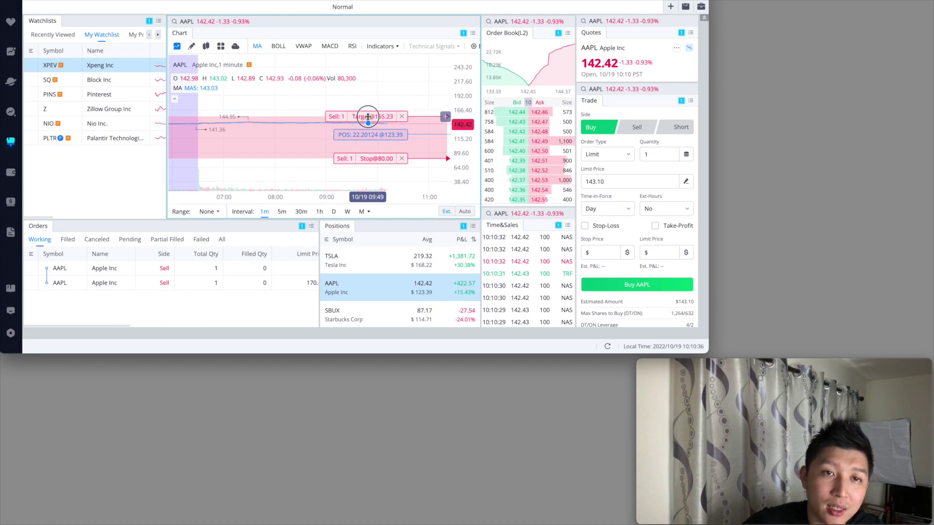
pyautogui.moveTo(368, 116); pyautogui.dragTo(368, 117)
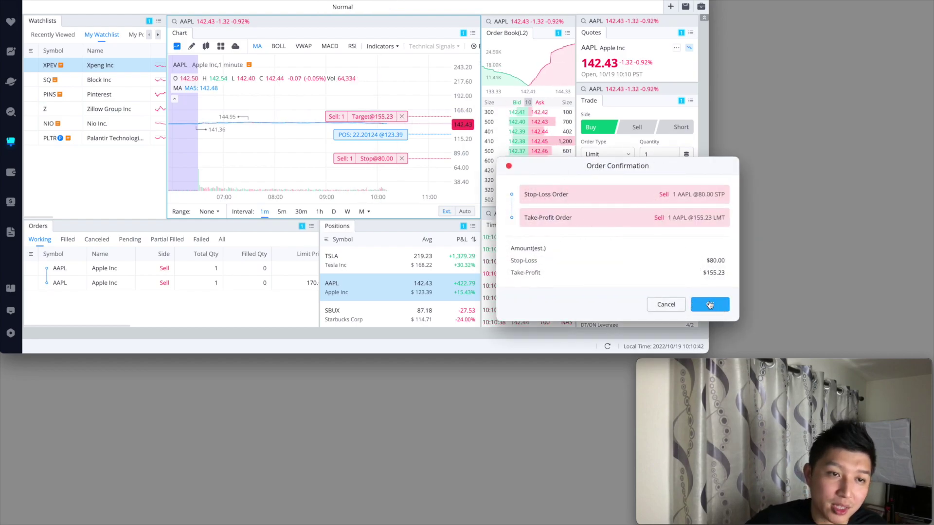
pyautogui.click(710, 307)
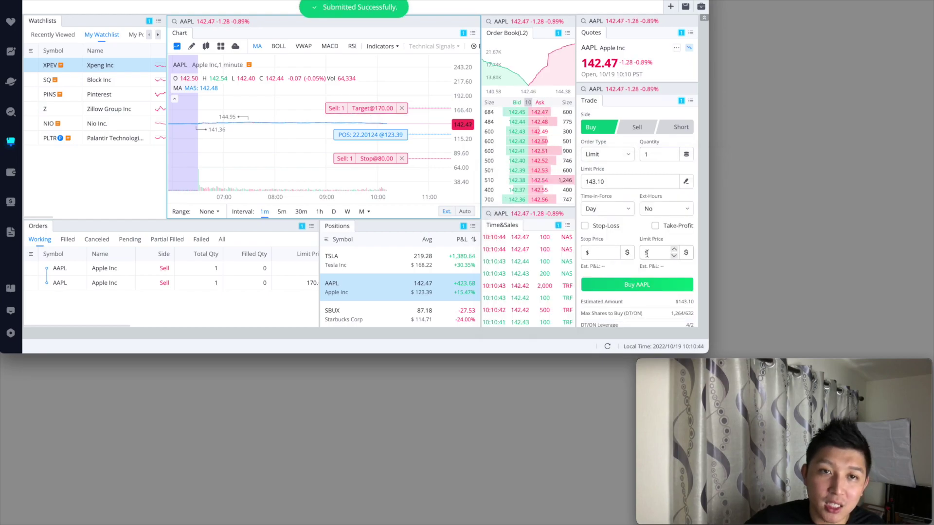
pyautogui.hscroll(5, 262, 277)
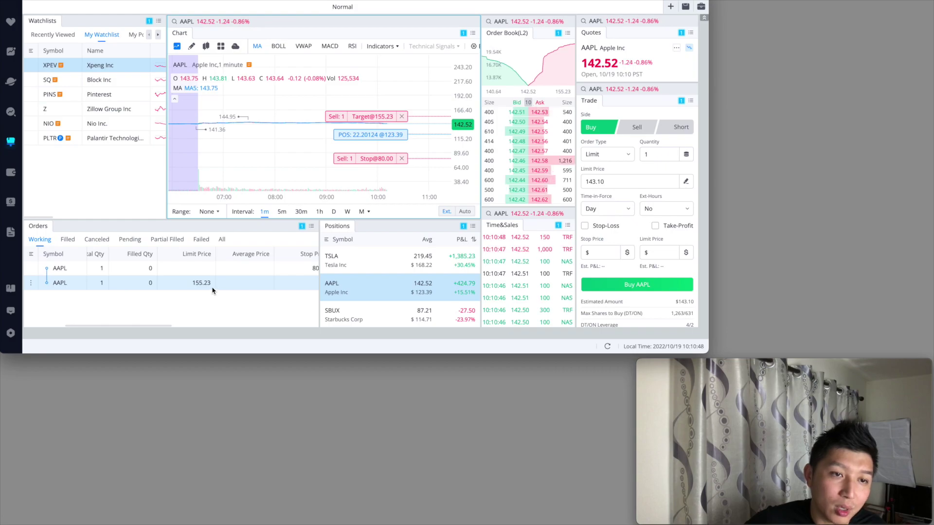
pyautogui.hscroll(6, 223, 290)
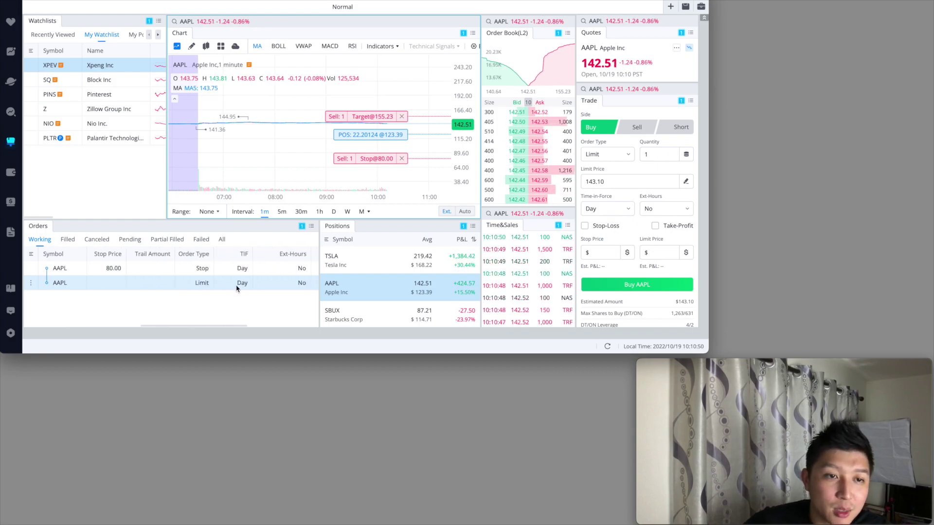
pyautogui.hscroll(3, 237, 289)
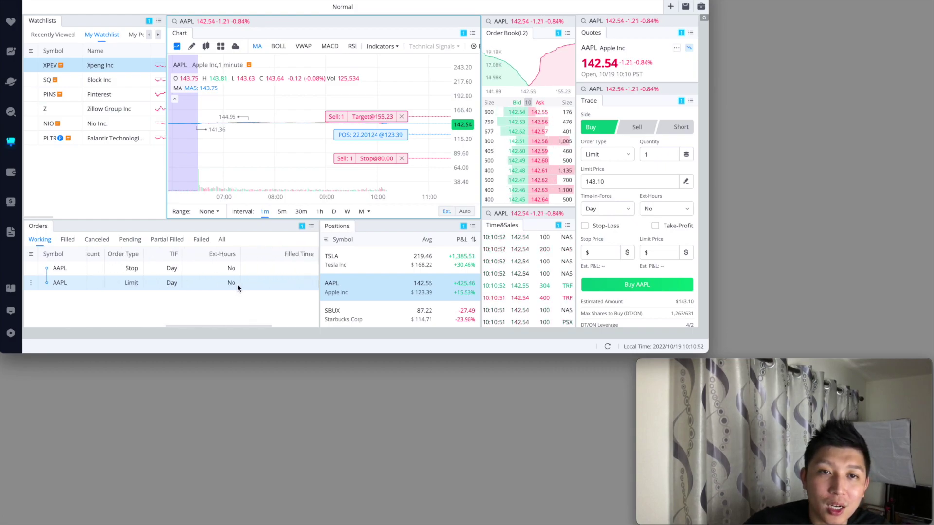